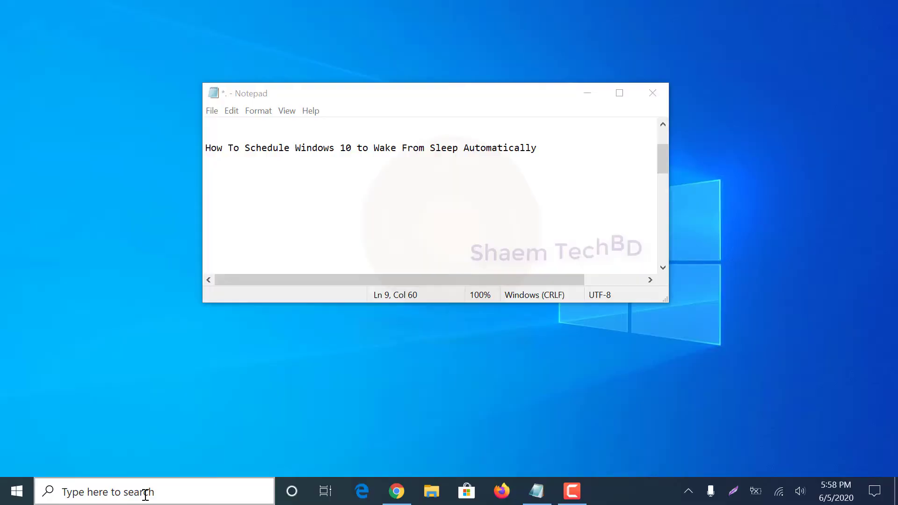
Step: Launch Task Scheduler from a Windows Search for 'task scheduler' and maximize its window
left_click(150, 492)
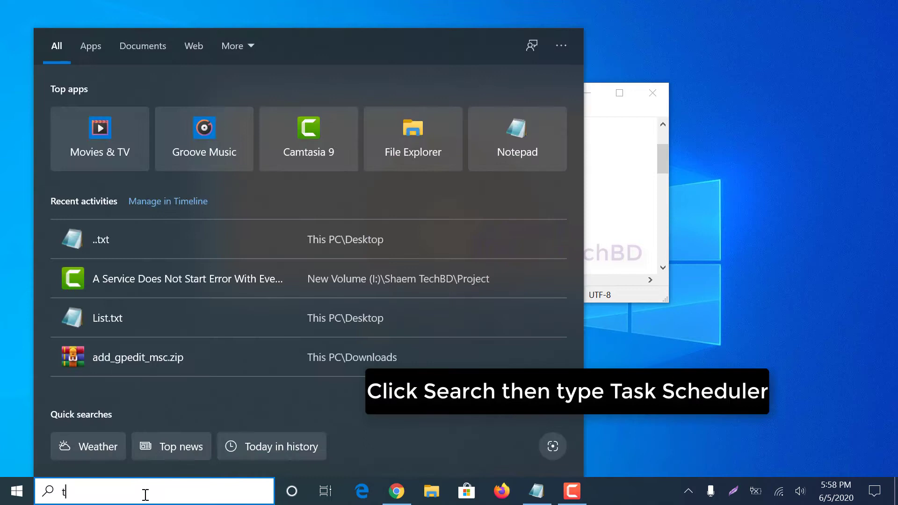
type("task s")
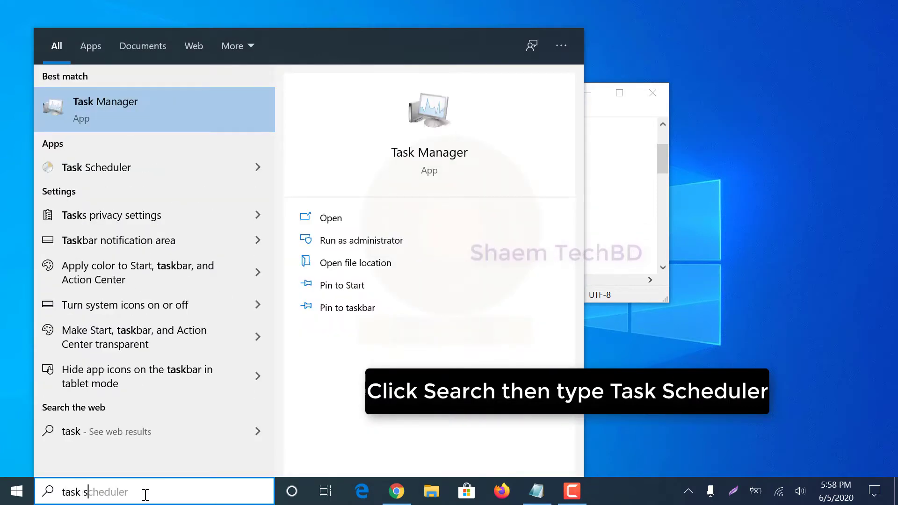
type("cheduler")
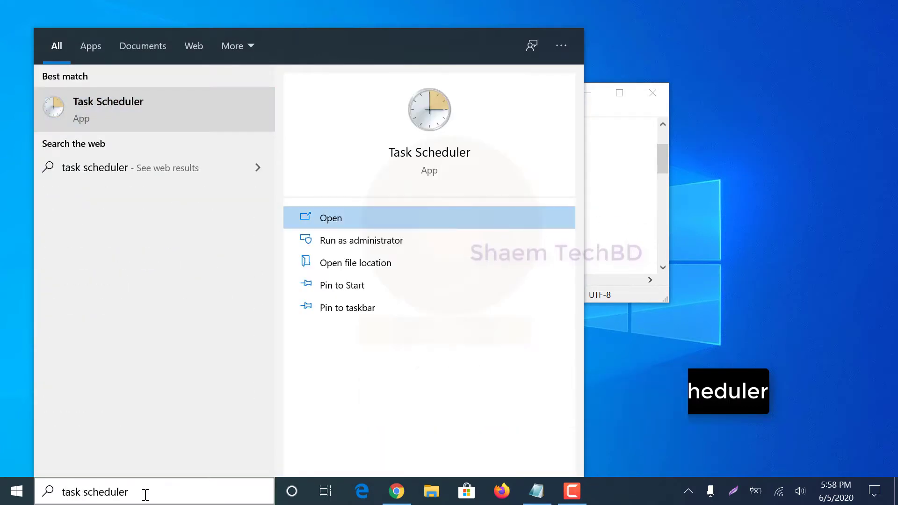
left_click(90, 107)
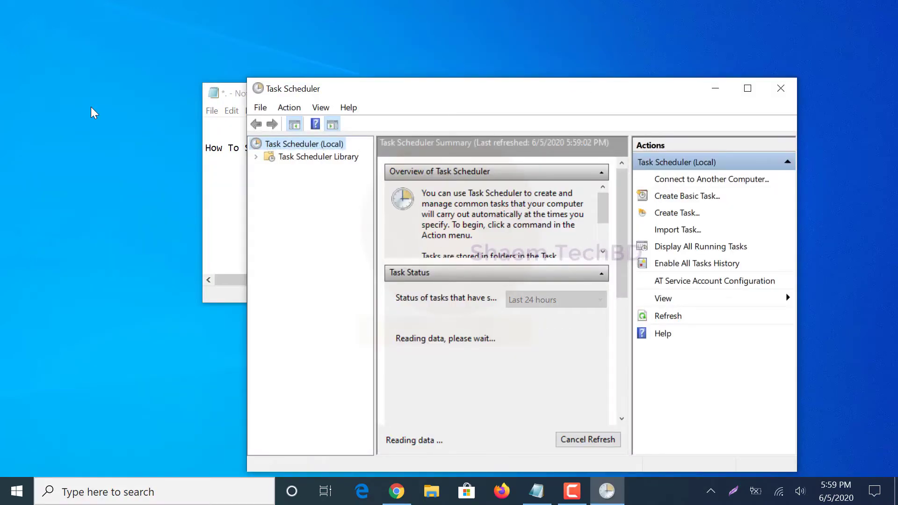
left_click(750, 89)
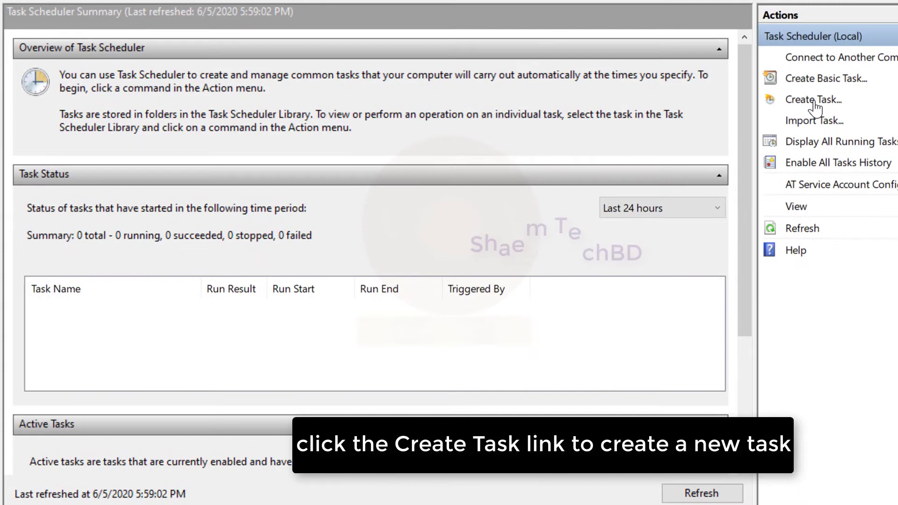
Step: Create task 'wake from sleep': runs logged on or not, password not stored, Windows 10
left_click(814, 100)
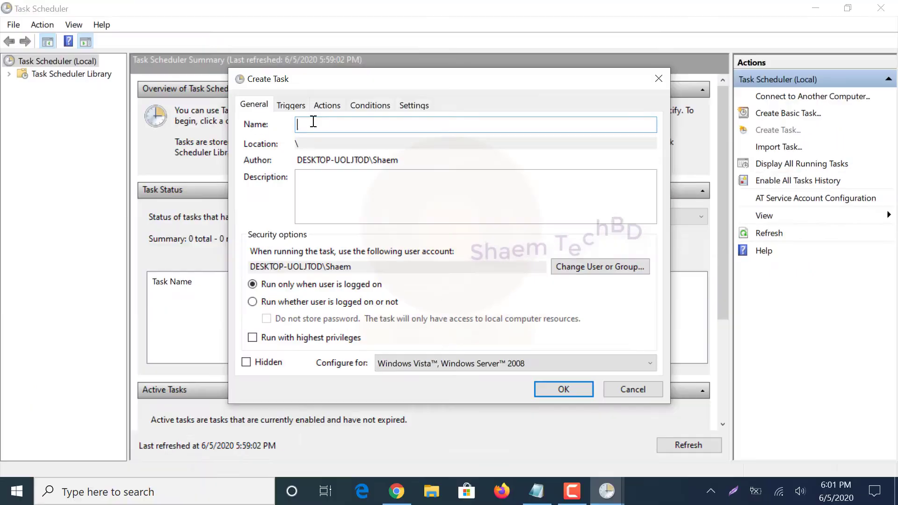
type("wa")
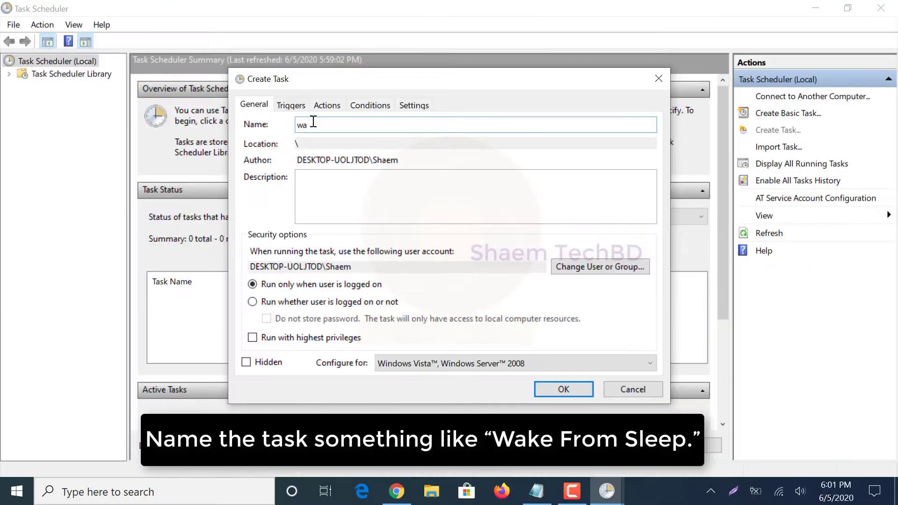
type(" from sleep")
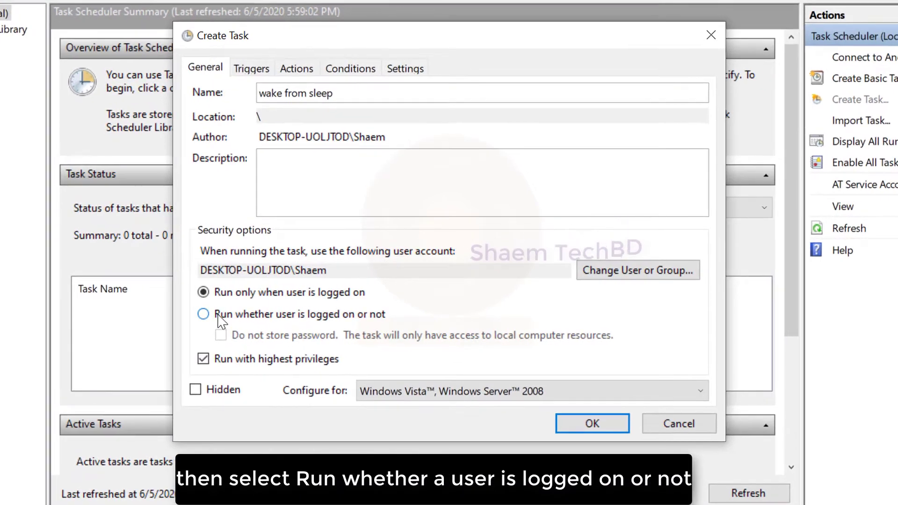
left_click(203, 313)
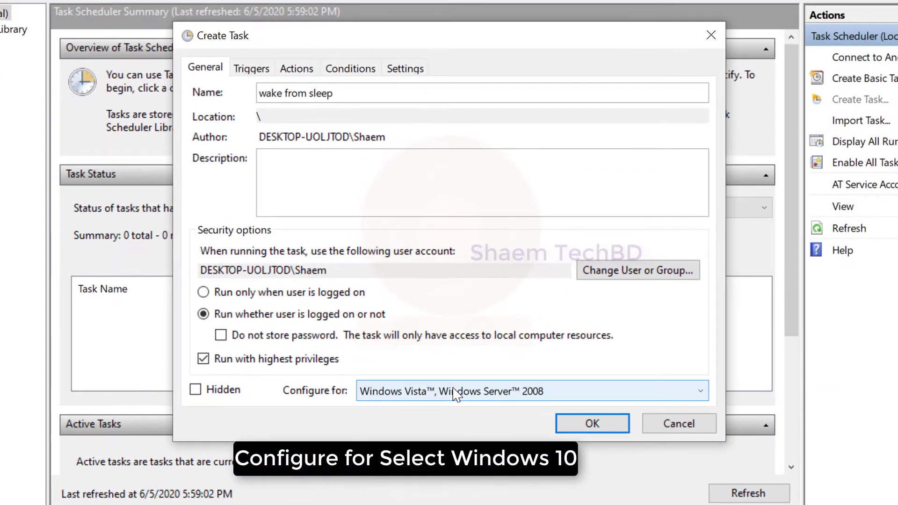
left_click(457, 394)
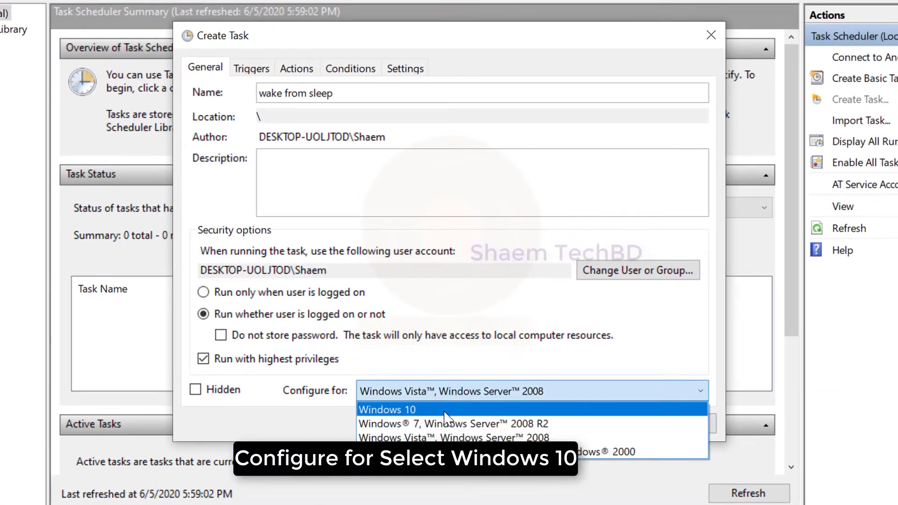
left_click(445, 410)
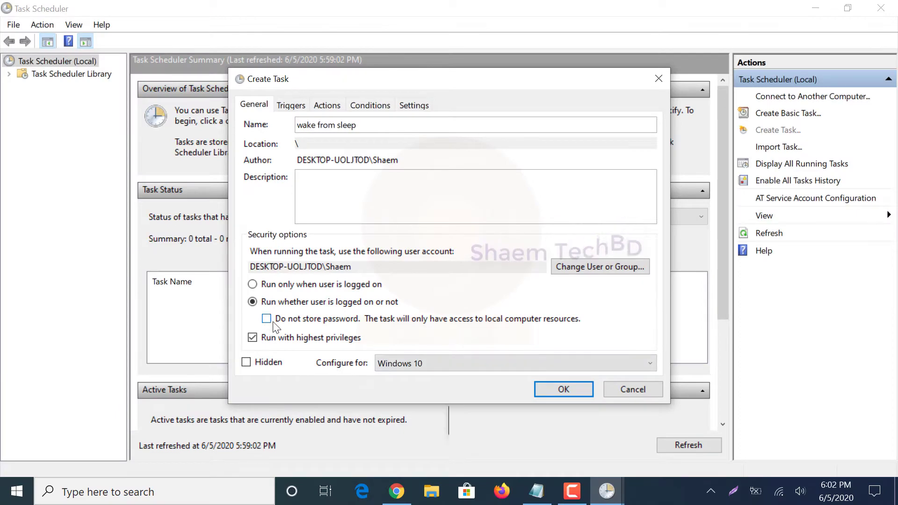
left_click(267, 319)
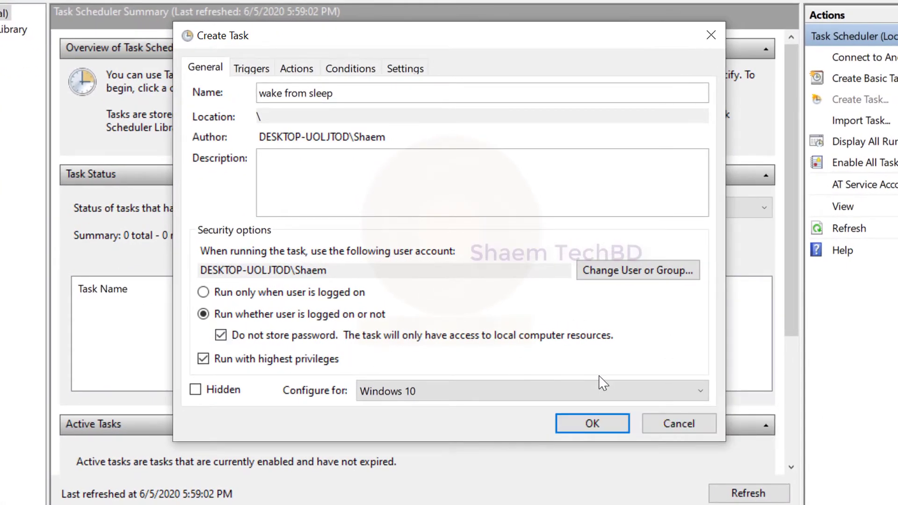
Step: Add a Daily 6:02 PM trigger that stops the task after 2 hours
left_click(252, 69)
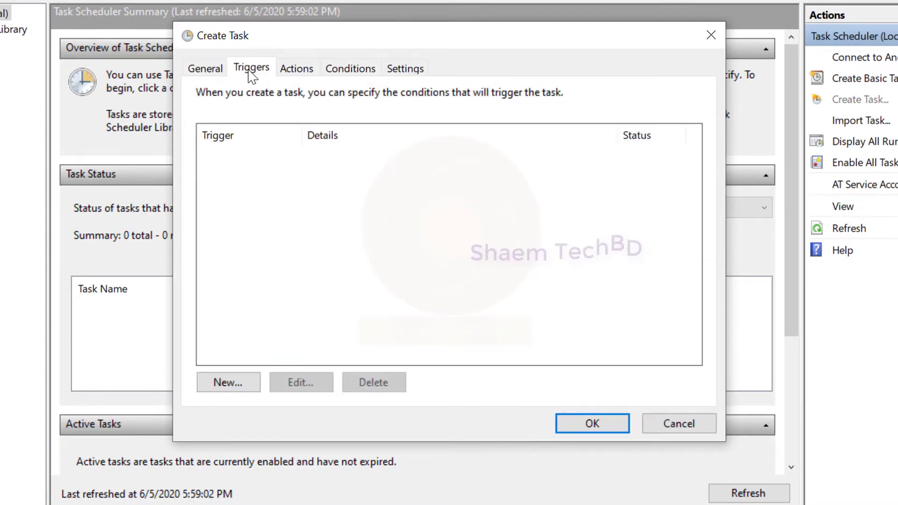
left_click(228, 383)
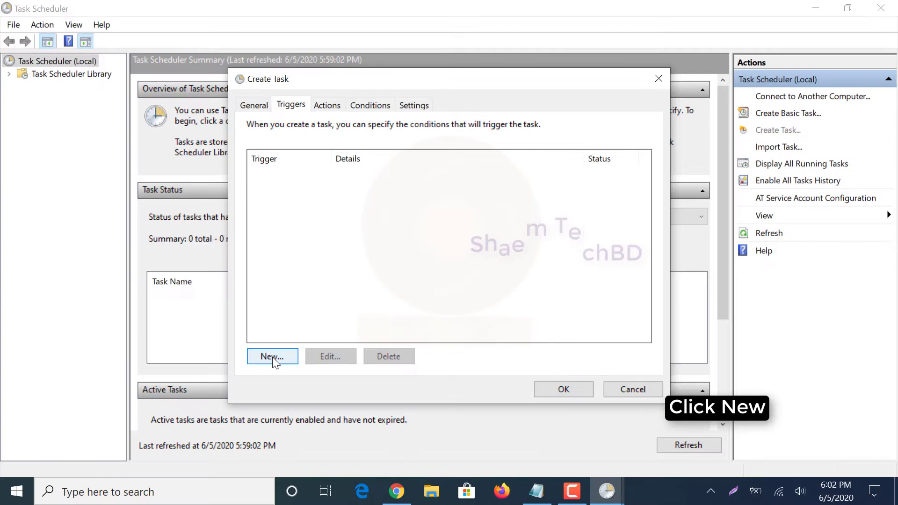
left_click(273, 358)
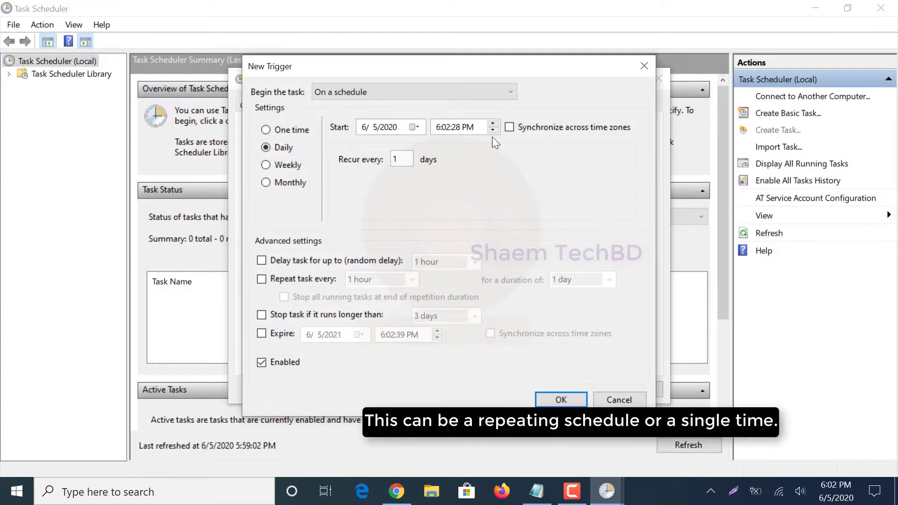
left_click(262, 316)
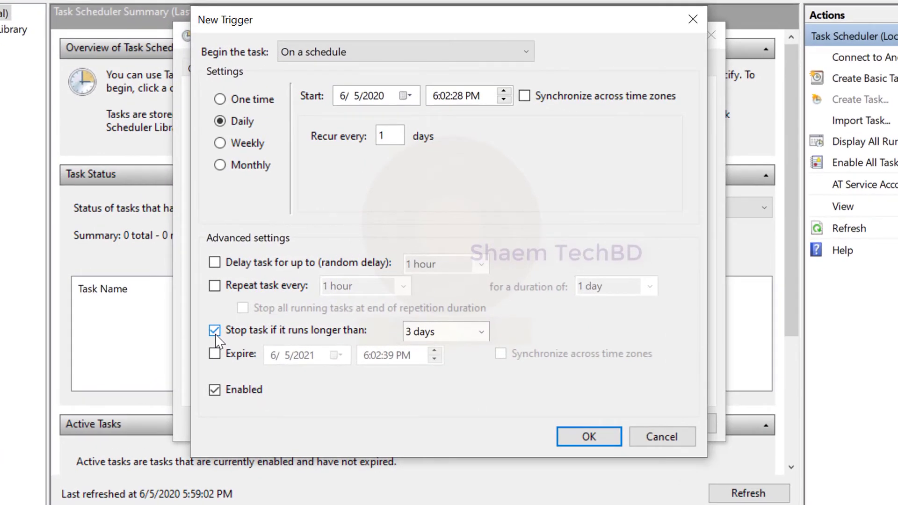
left_click(481, 332)
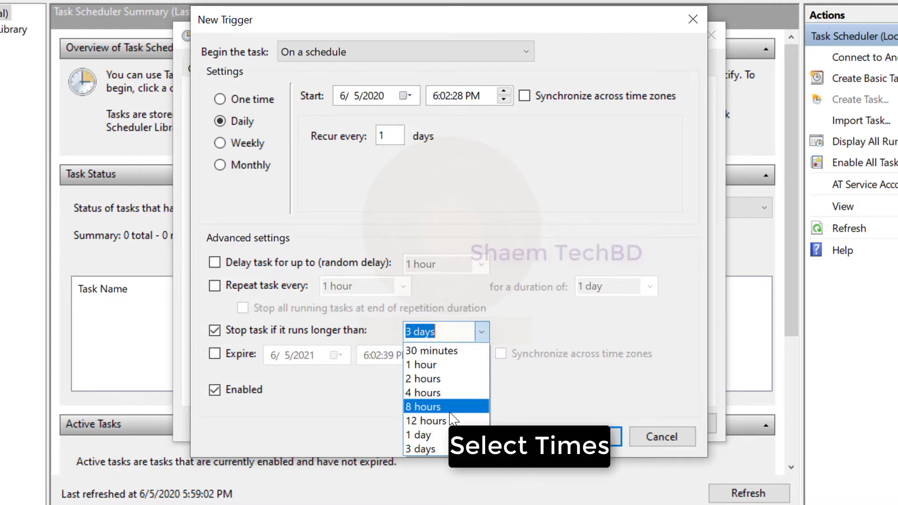
left_click(432, 351)
left_click(481, 331)
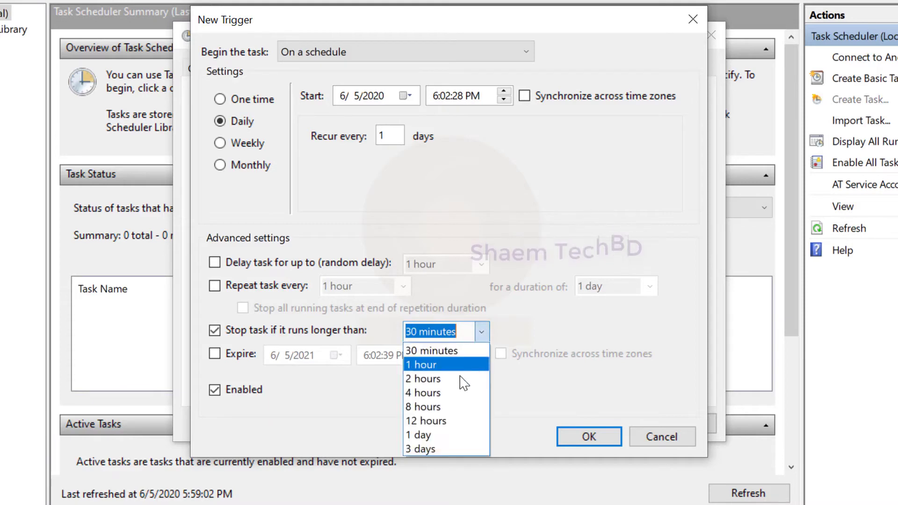
left_click(428, 376)
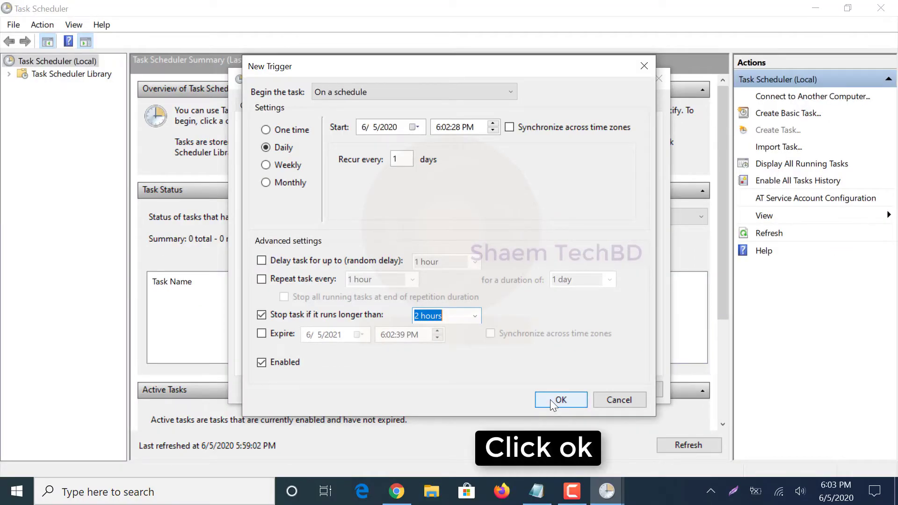
left_click(550, 400)
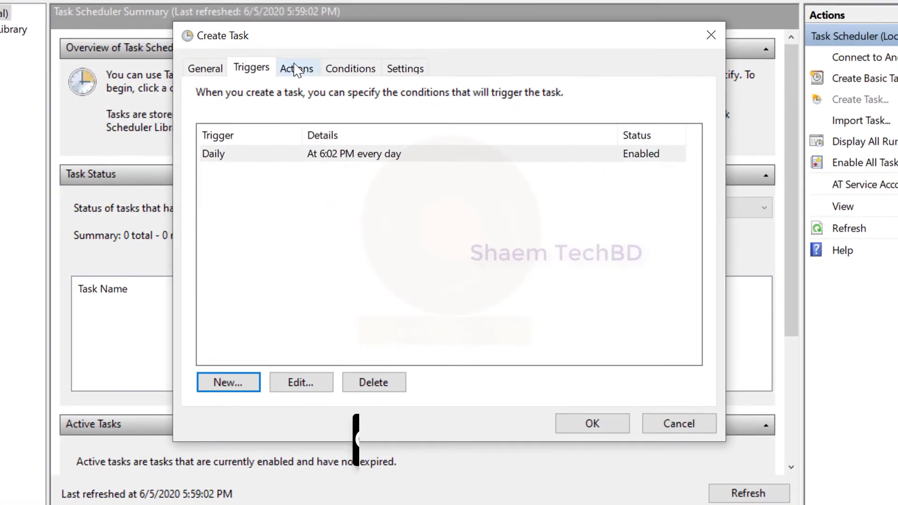
Step: Add a Start a program action running cmd.exe with arguments /c "exit"
left_click(301, 73)
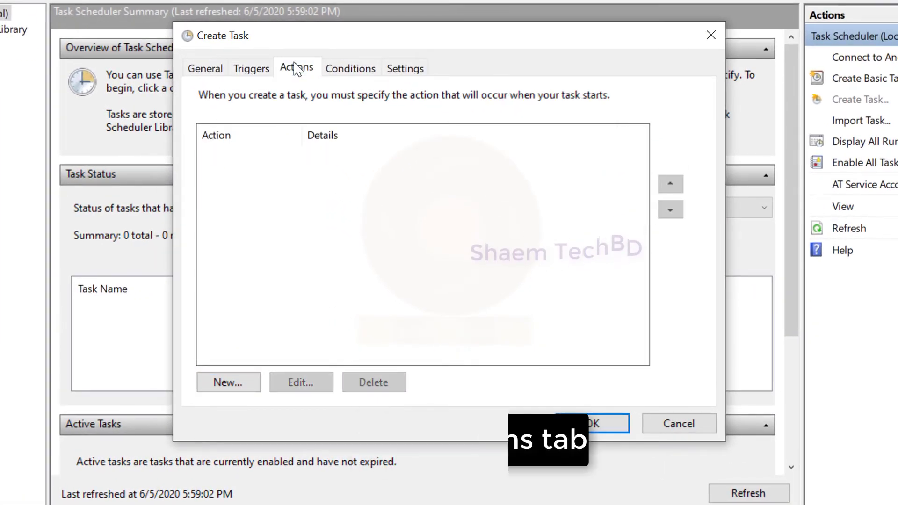
left_click(223, 382)
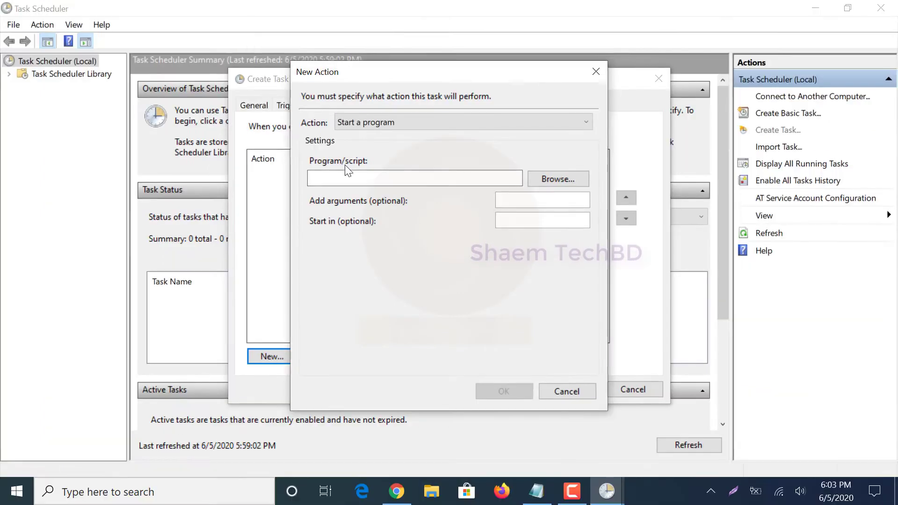
left_click(332, 169)
type("cm")
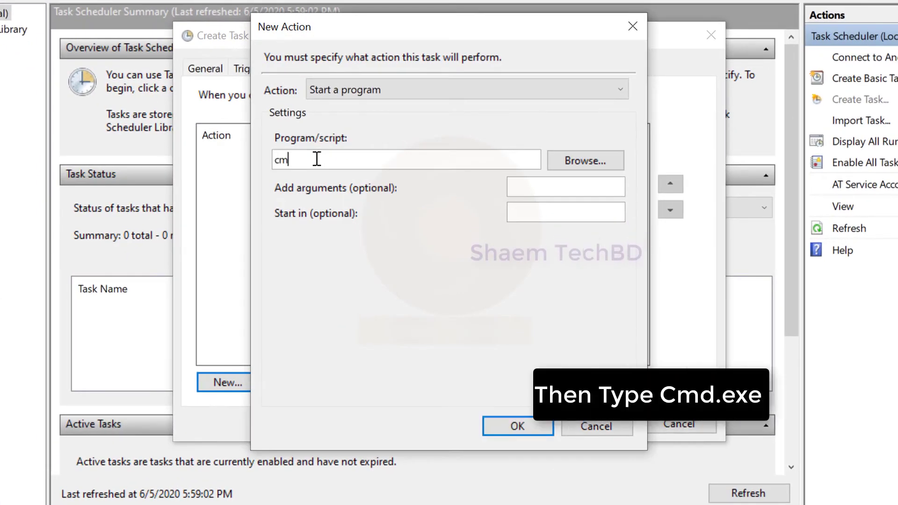
type("d.exe")
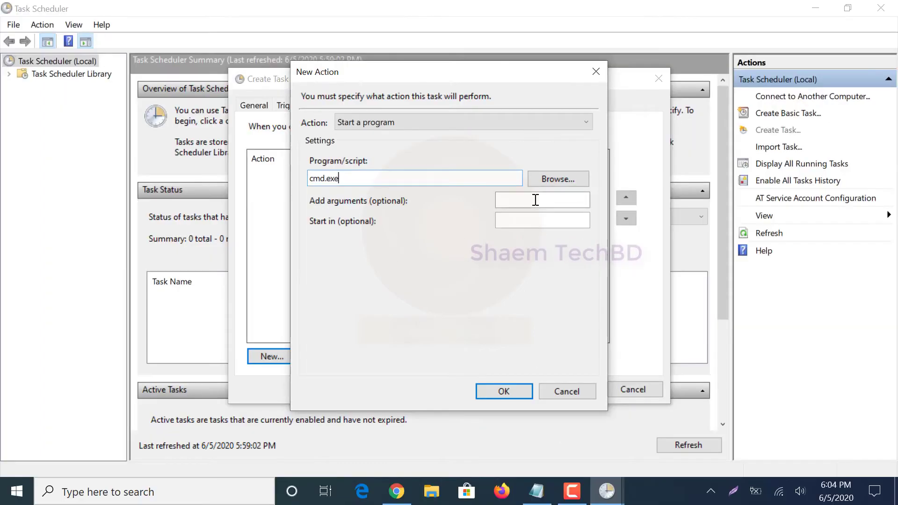
left_click(554, 188)
type("/c “exit”")
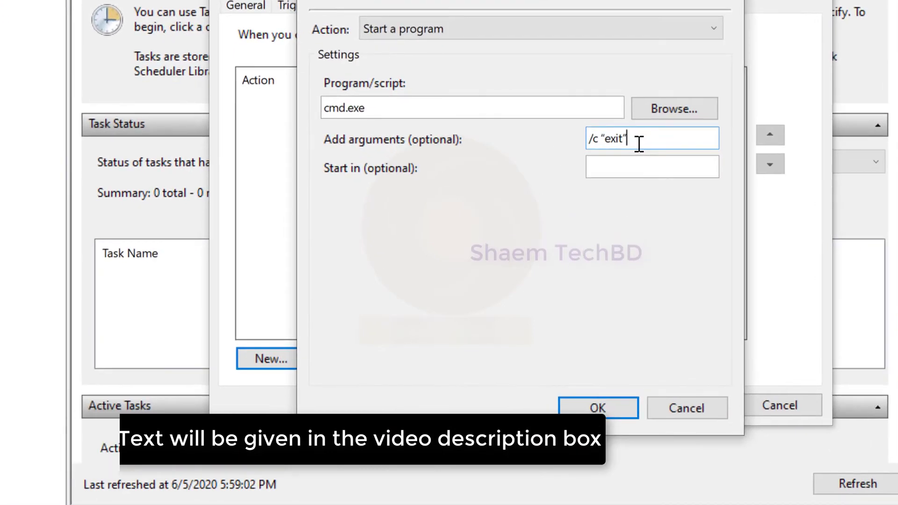
left_click(598, 408)
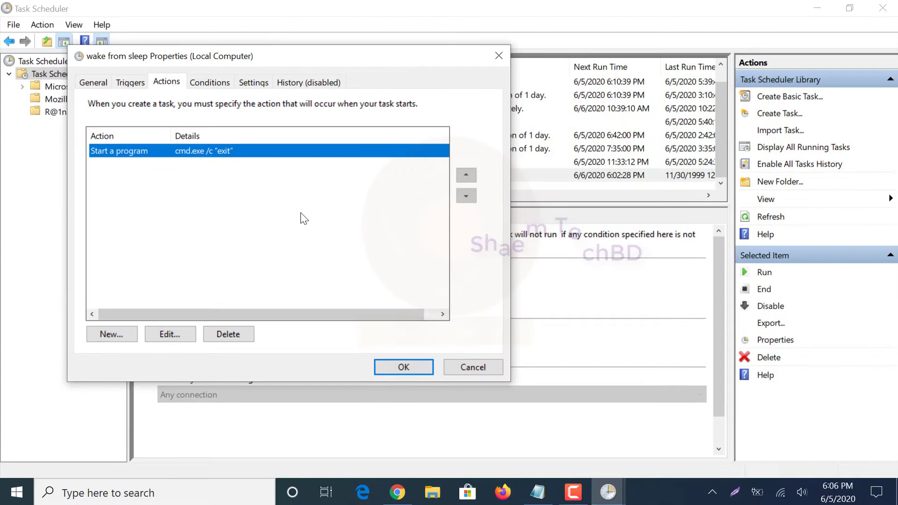
Step: Set the Settings tab's maximum run time to 2 hours and save the task properties
left_click(210, 83)
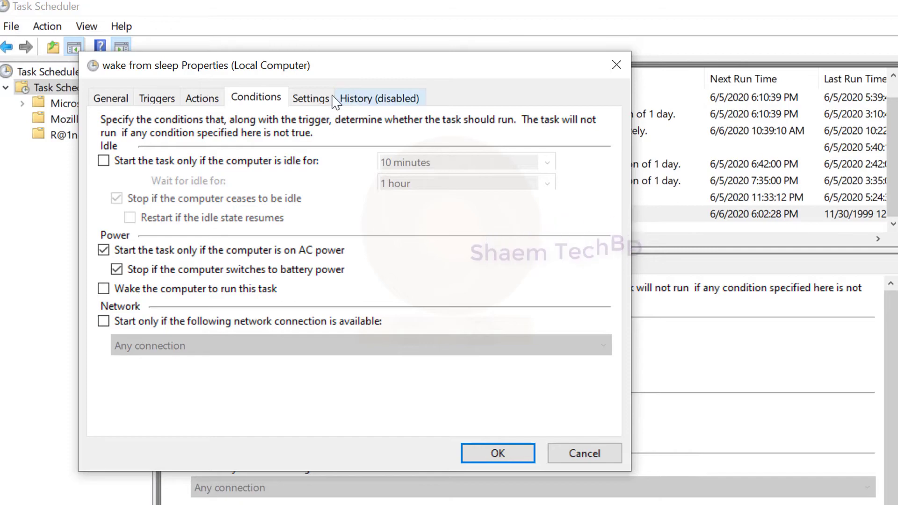
left_click(311, 98)
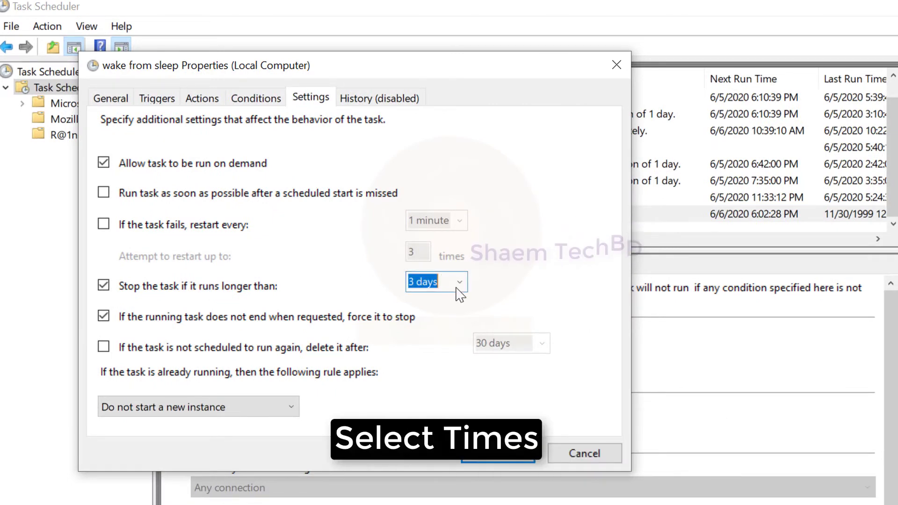
left_click(461, 282)
left_click(450, 317)
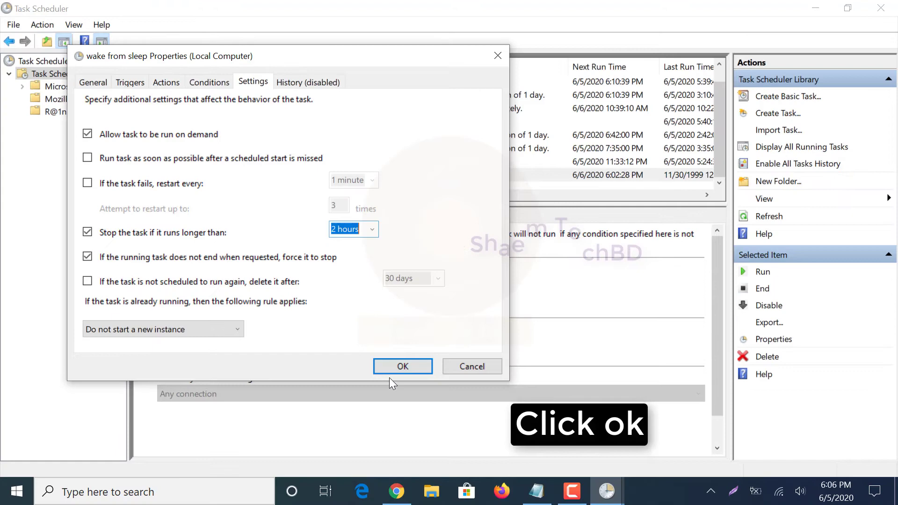
left_click(395, 365)
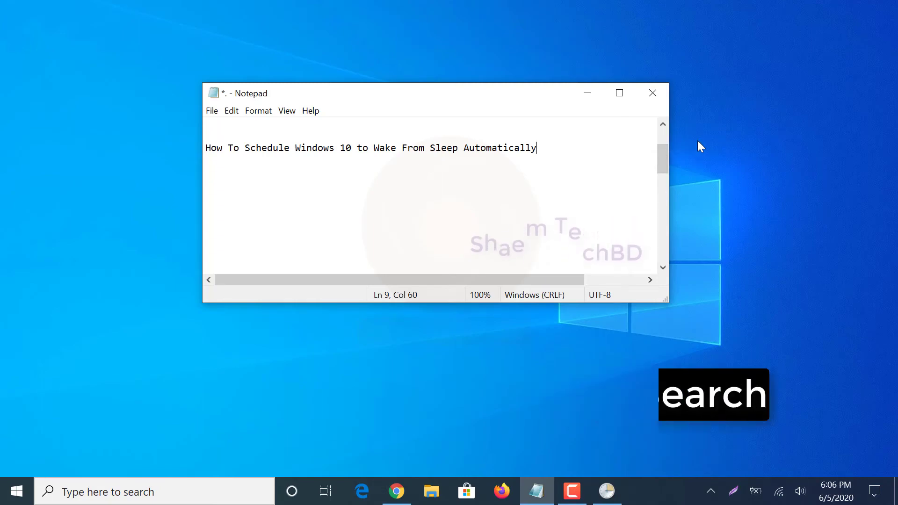
Step: Open Power & sleep settings from a Windows Search for 'power options'
left_click(129, 492)
type("po")
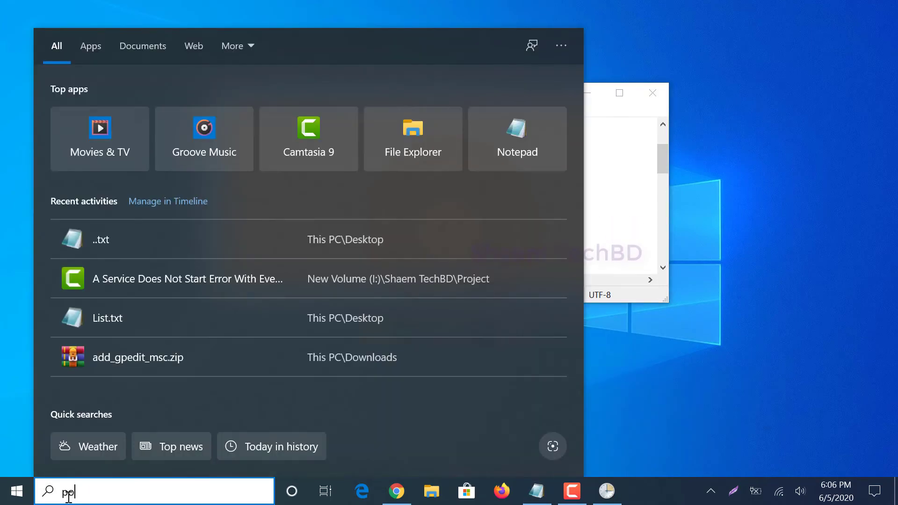
type("wer op")
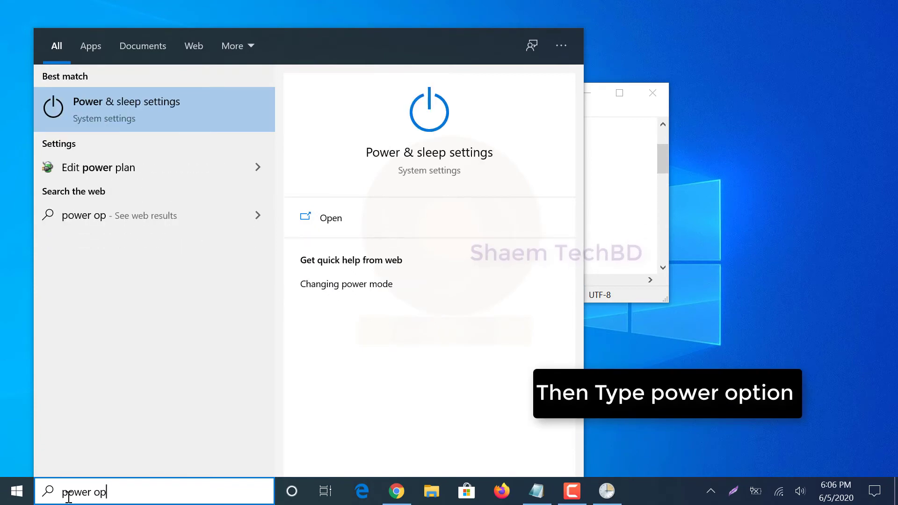
type("tions")
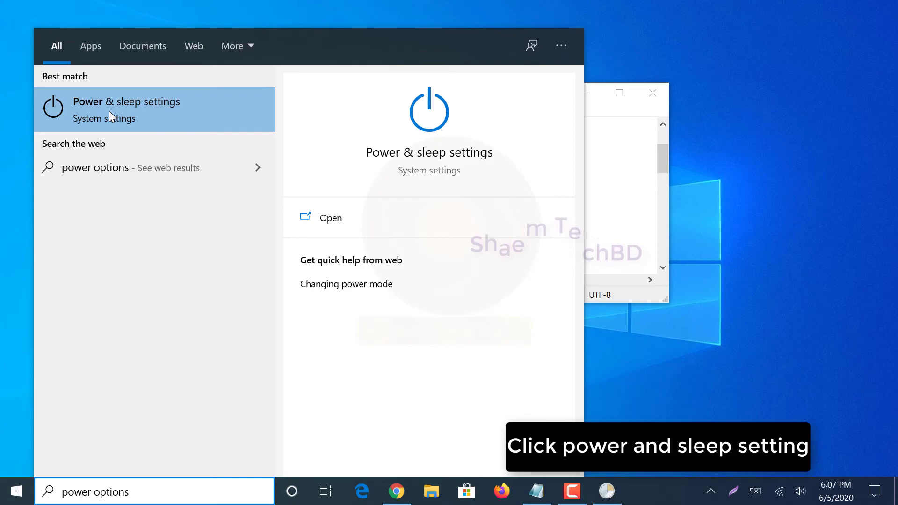
left_click(109, 110)
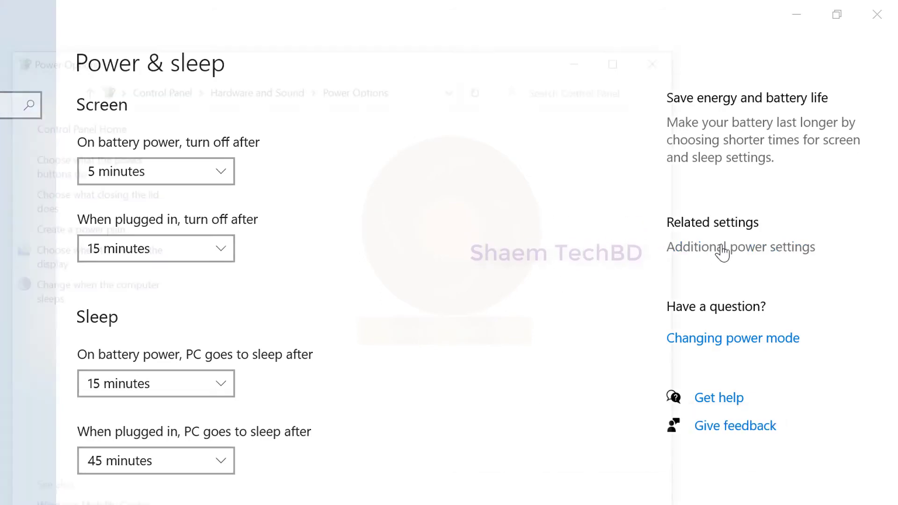
Step: From Additional power settings, open Change advanced power settings for the Balanced plan
left_click(723, 249)
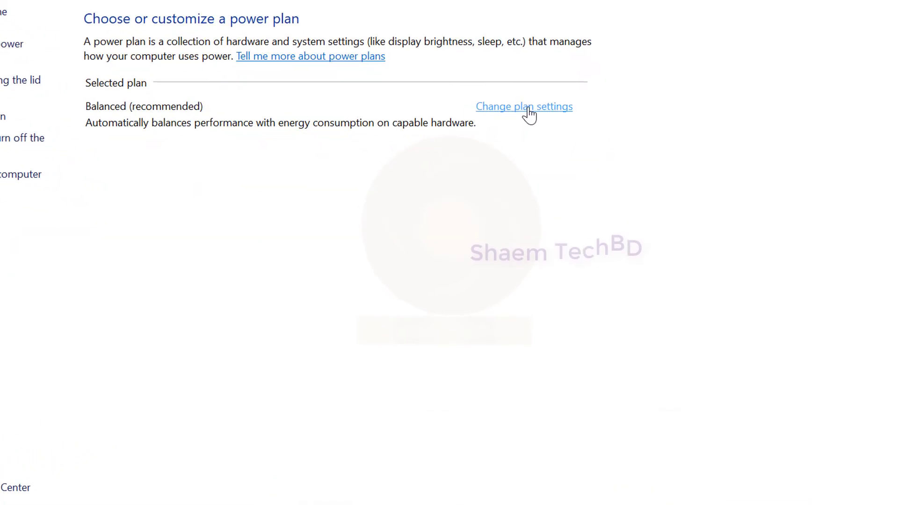
left_click(529, 113)
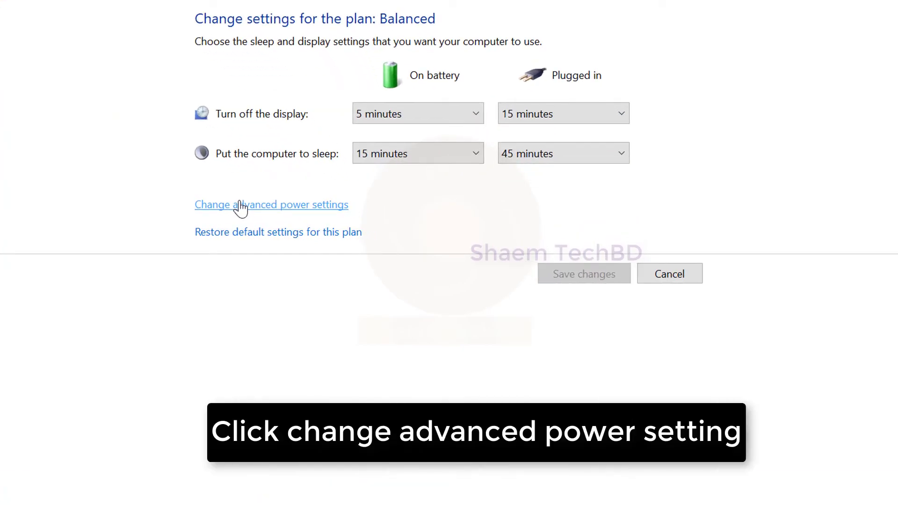
left_click(240, 206)
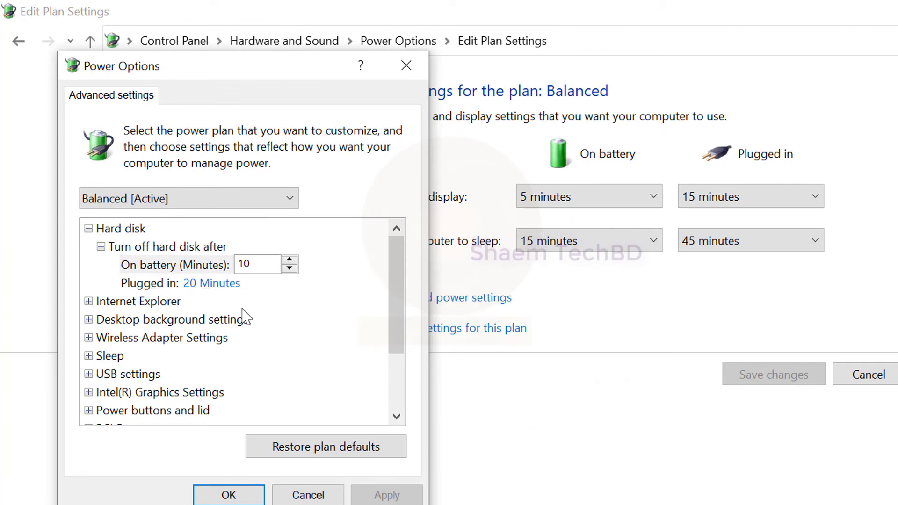
scroll(246, 316, "down", 1)
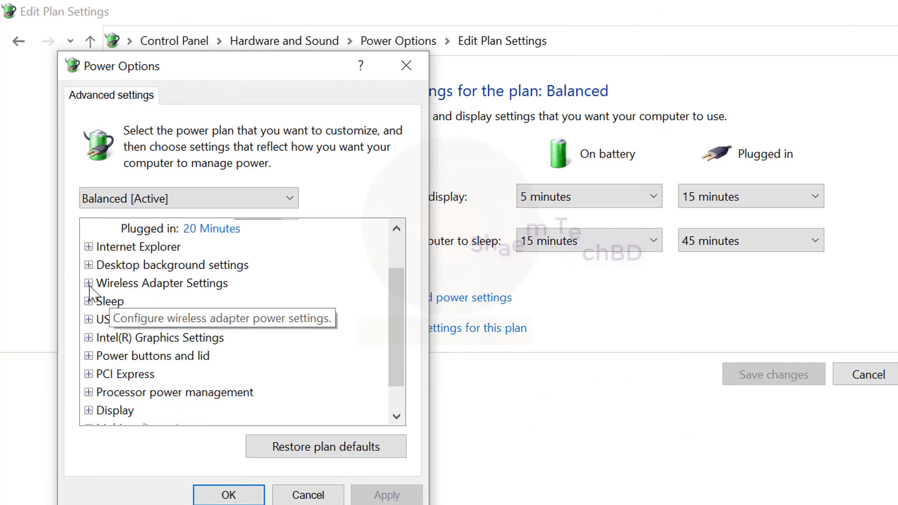
Step: Set Sleep > Allow wake timers > On battery to Enable and apply
left_click(89, 301)
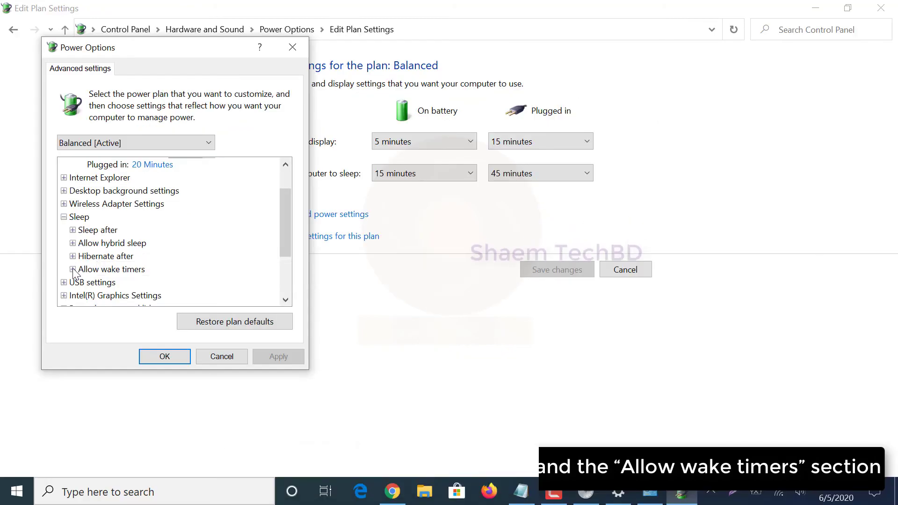
left_click(73, 269)
scroll(174, 271, "down", 1)
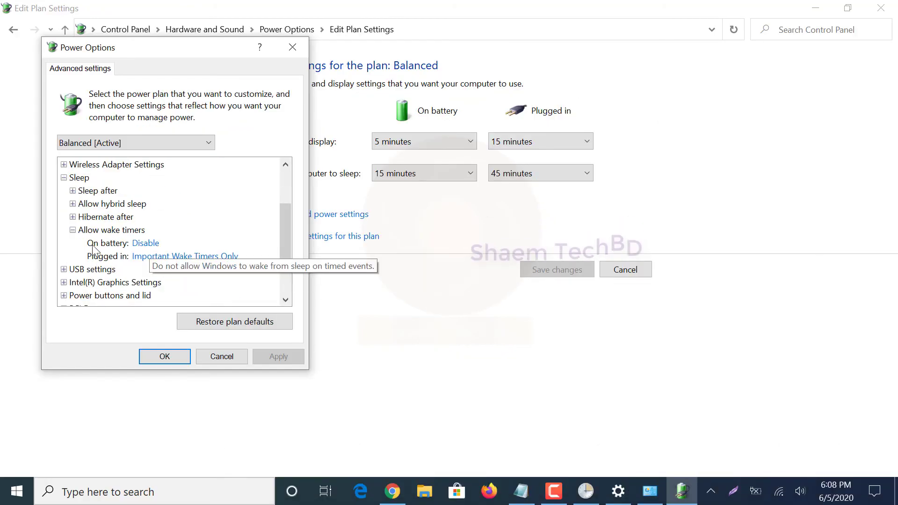
left_click(145, 243)
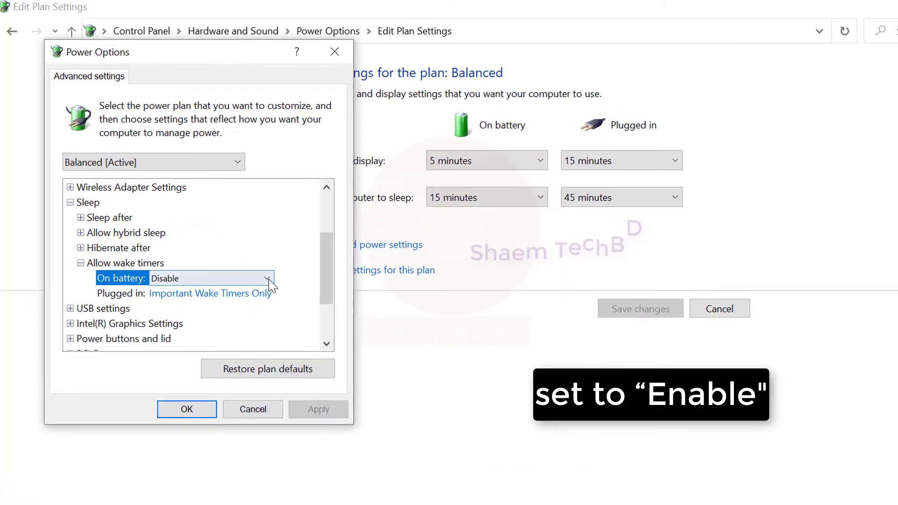
left_click(268, 279)
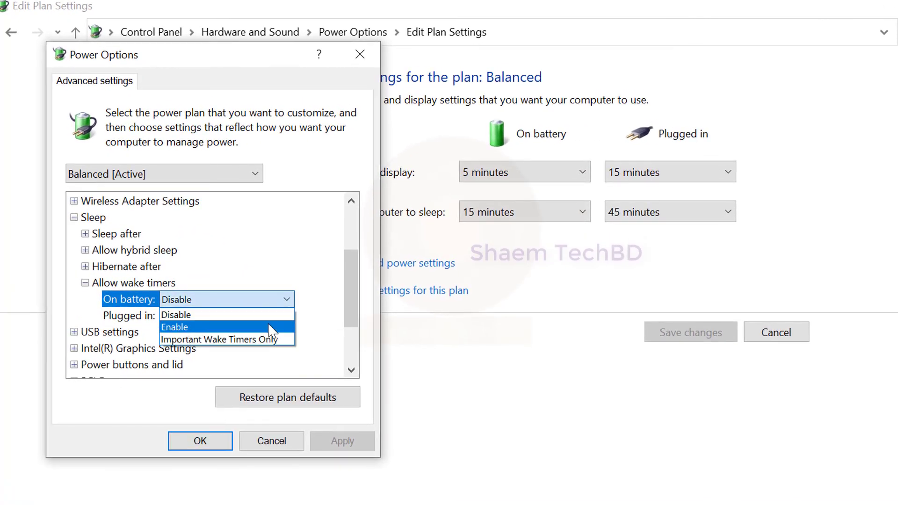
left_click(260, 306)
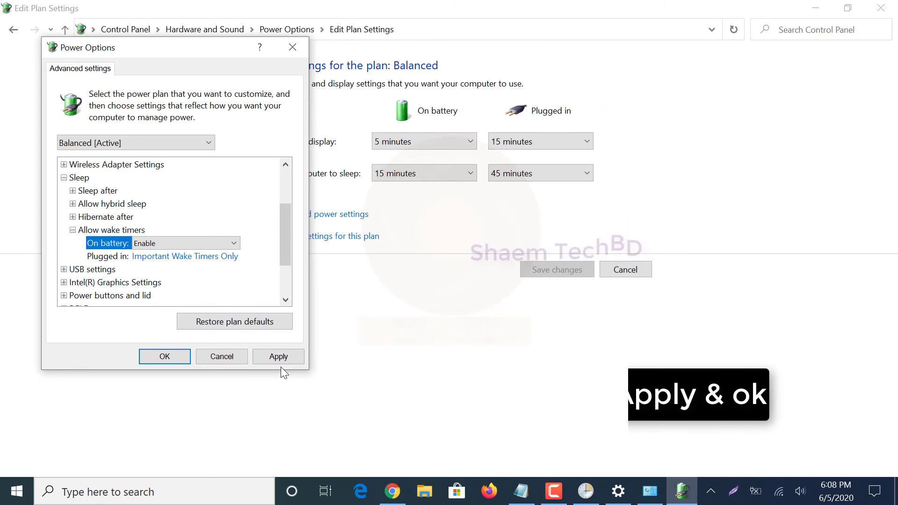
left_click(279, 356)
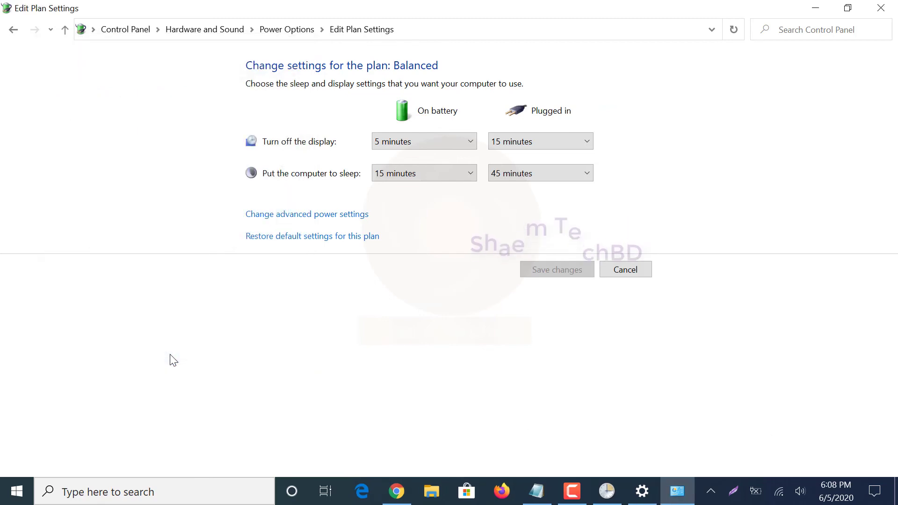
Step: Minimize the Edit Plan Settings window to reveal the Power & sleep page
left_click(815, 7)
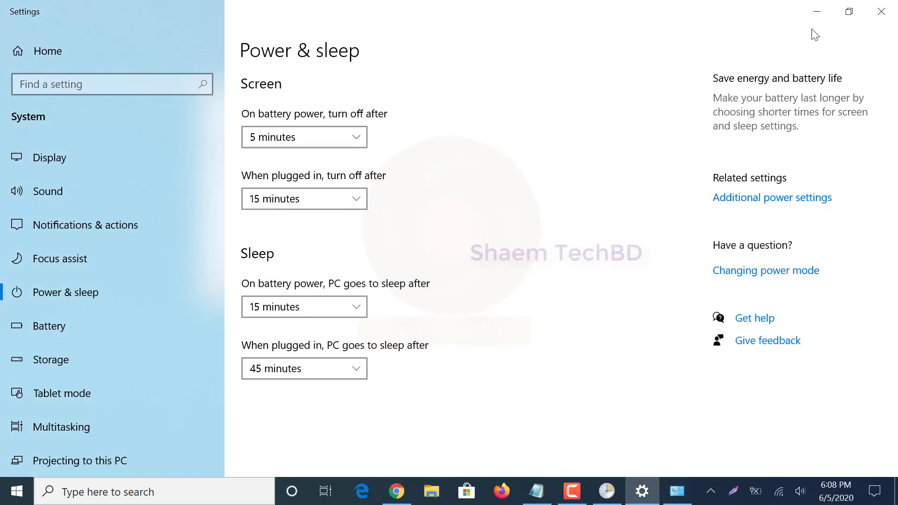